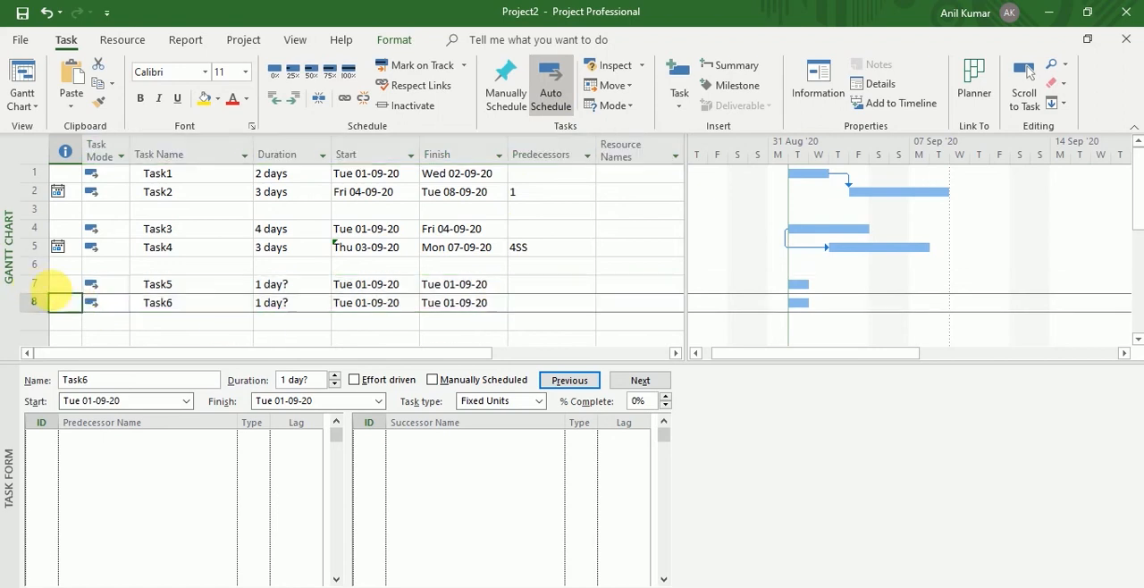
Link Task6 as a successor of Task5 with the finish-to-finish (FF) dependency type.
left_click(43, 288)
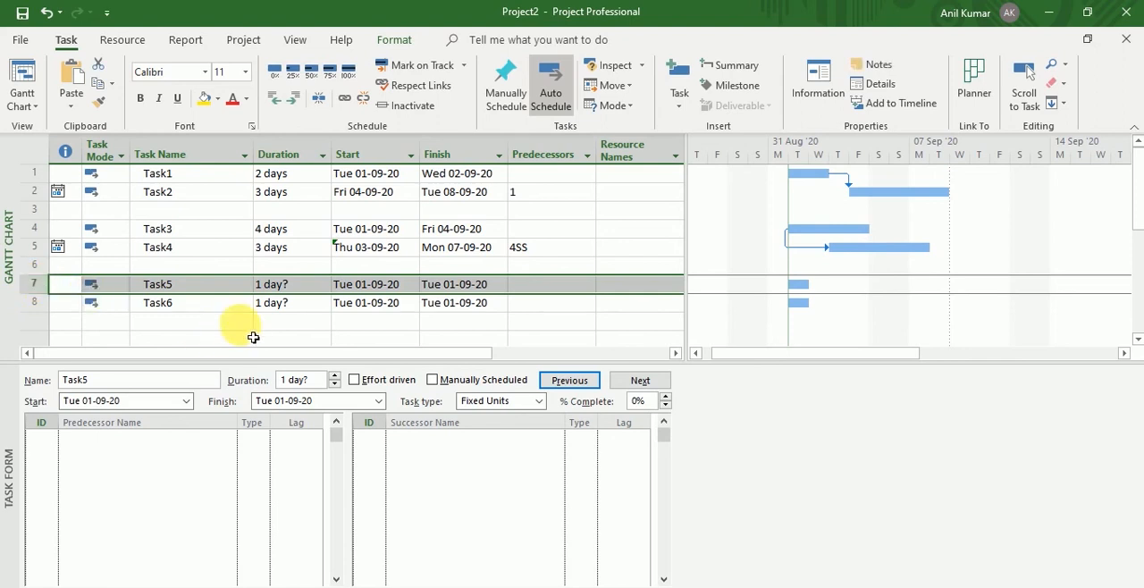
left_click(498, 445)
left_click(494, 444)
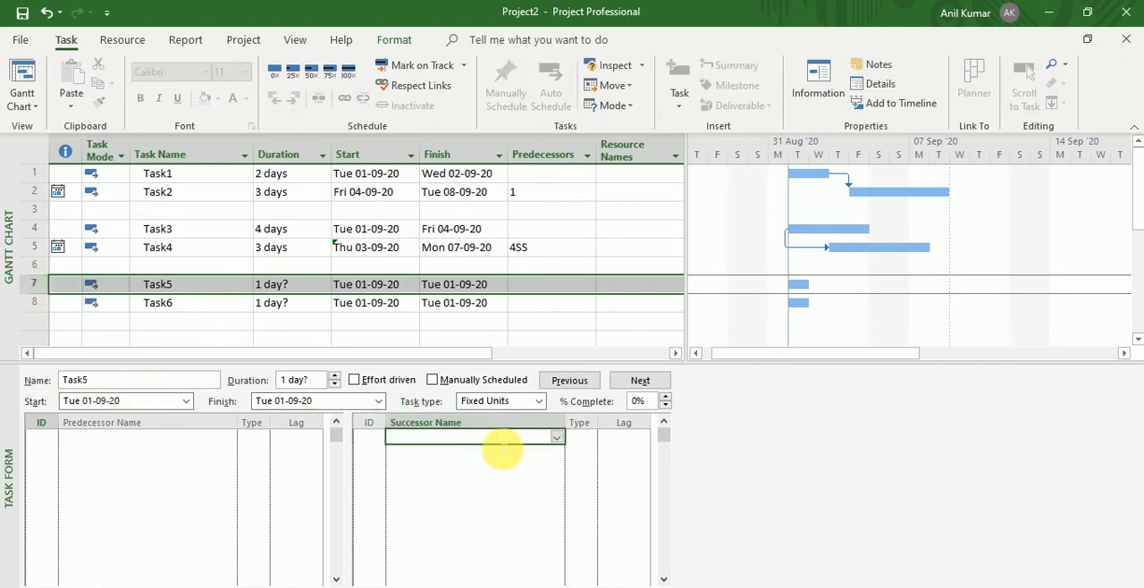
left_click(556, 438)
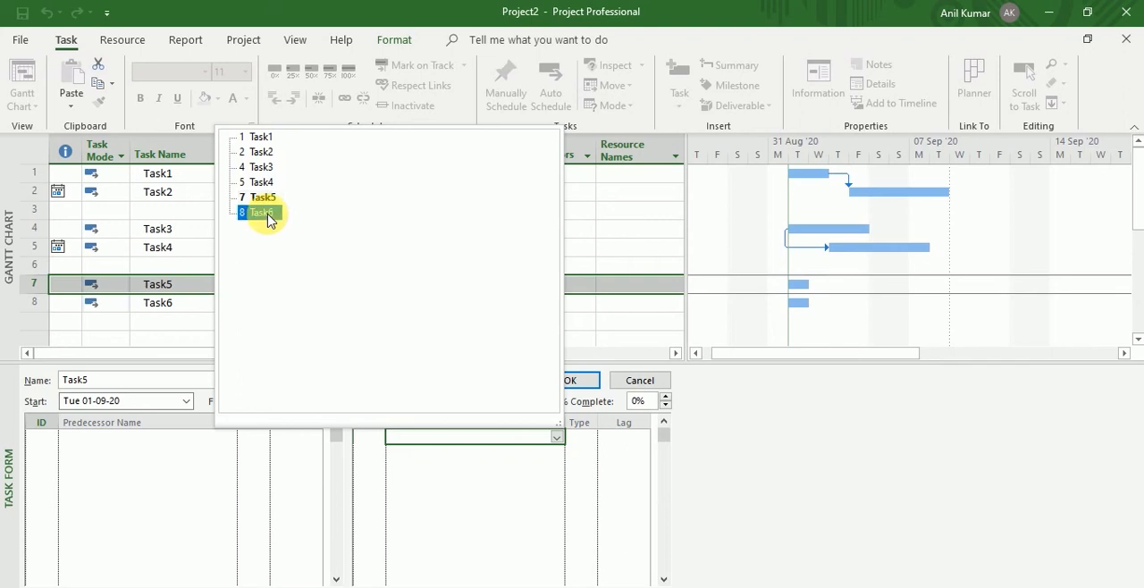
left_click(262, 213)
left_click(585, 438)
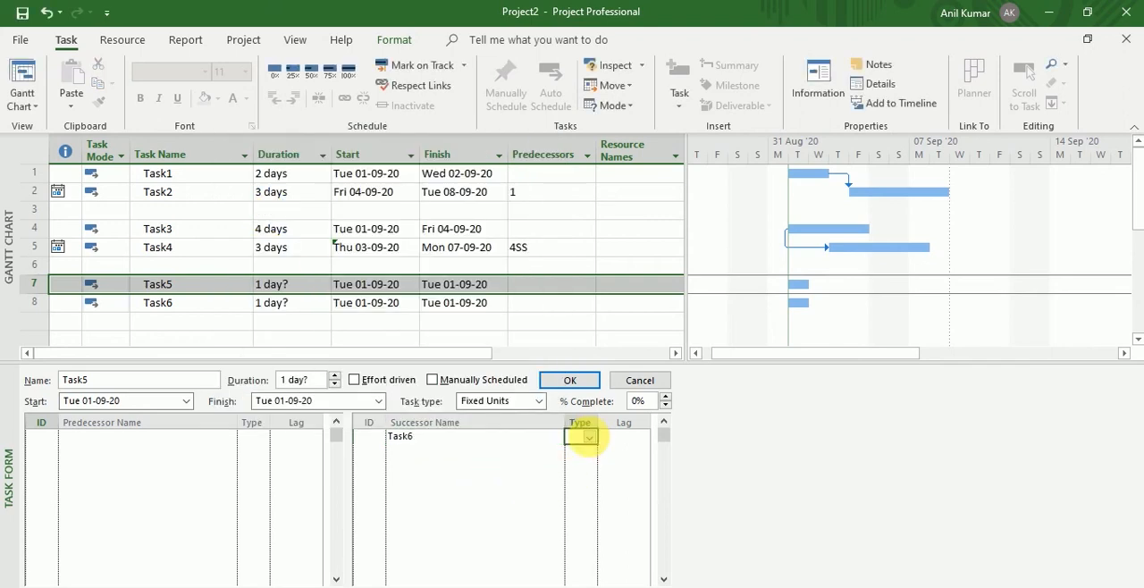
left_click(589, 438)
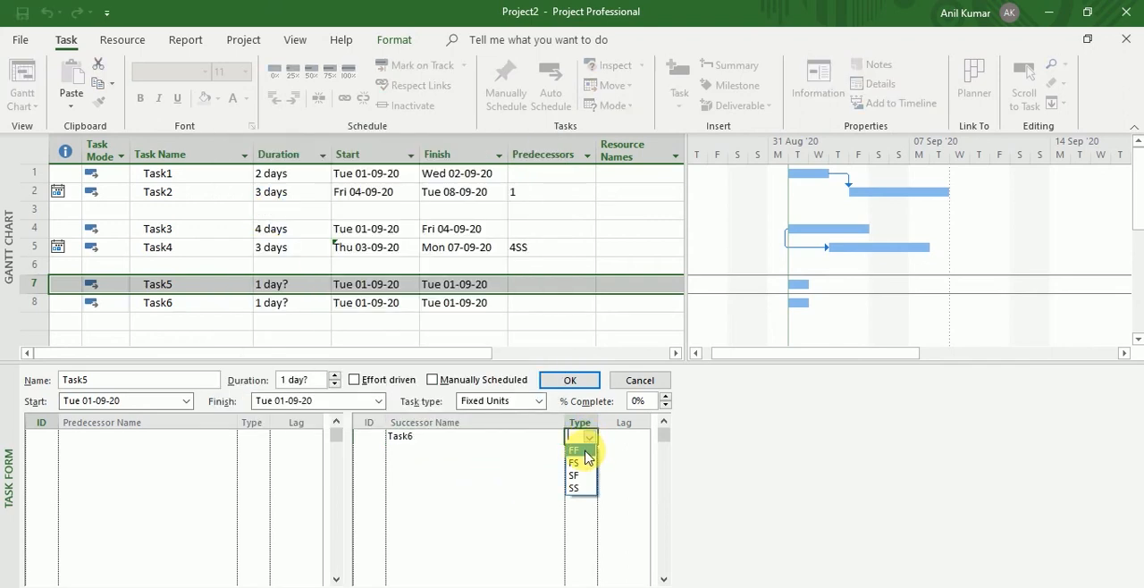
left_click(586, 450)
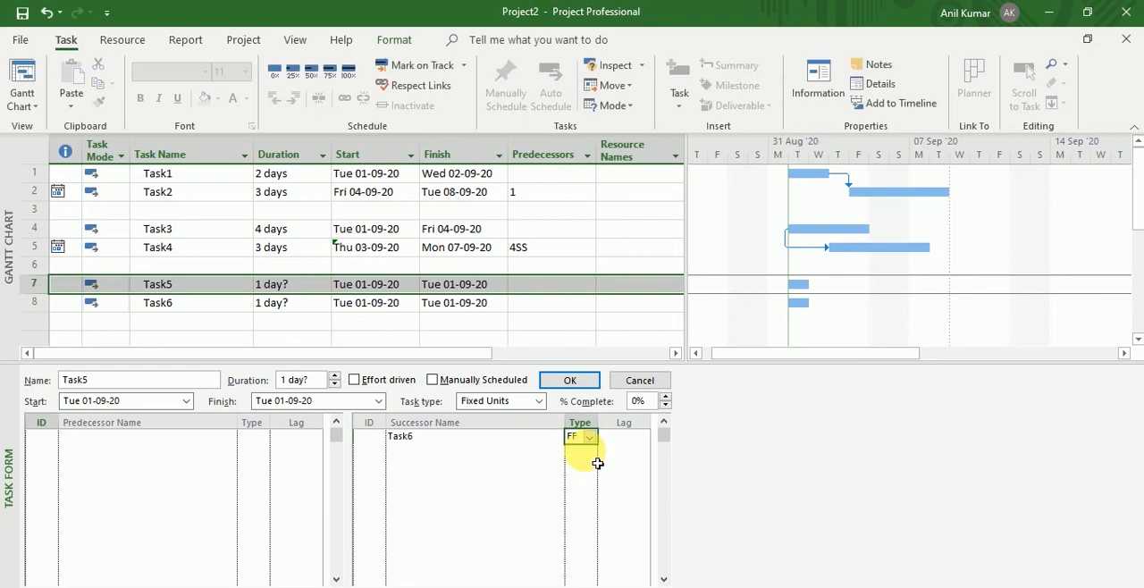
left_click(571, 383)
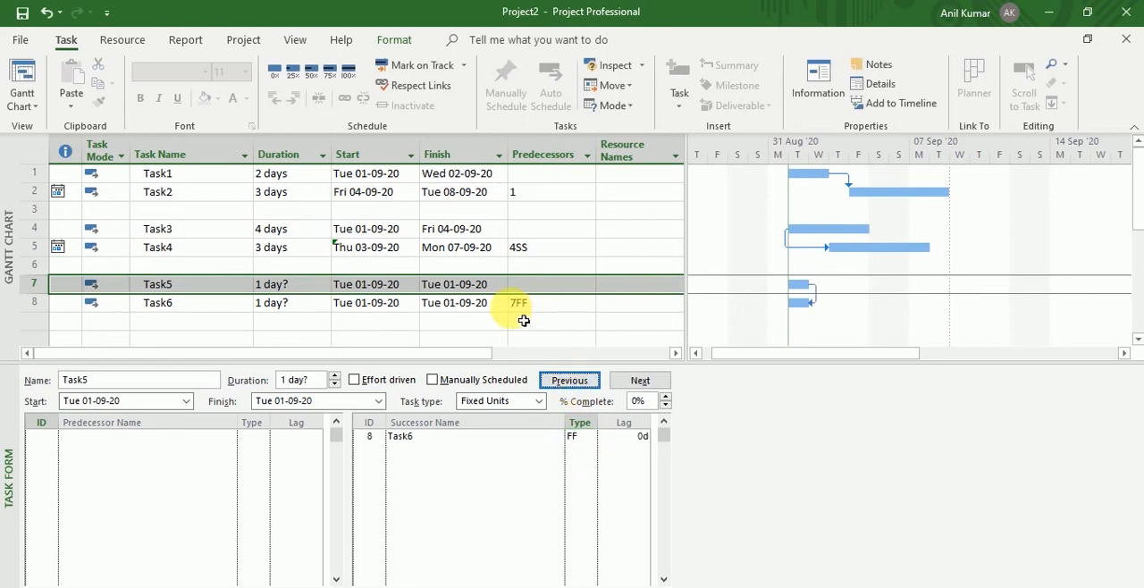
Set Task6's finish date to Thu 03-09-20.
left_click(456, 302)
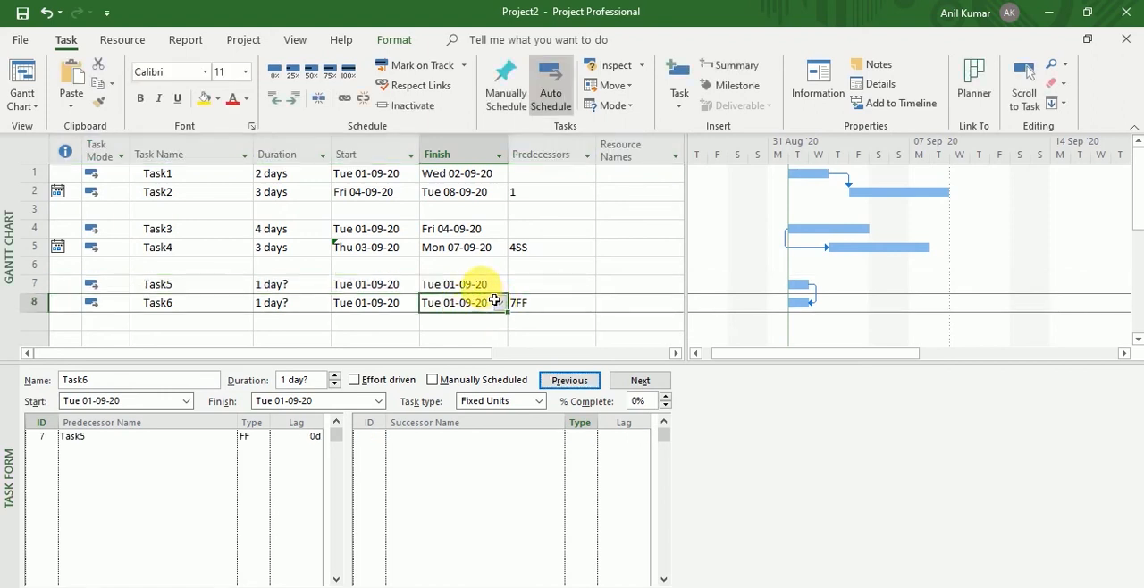
left_click(500, 303)
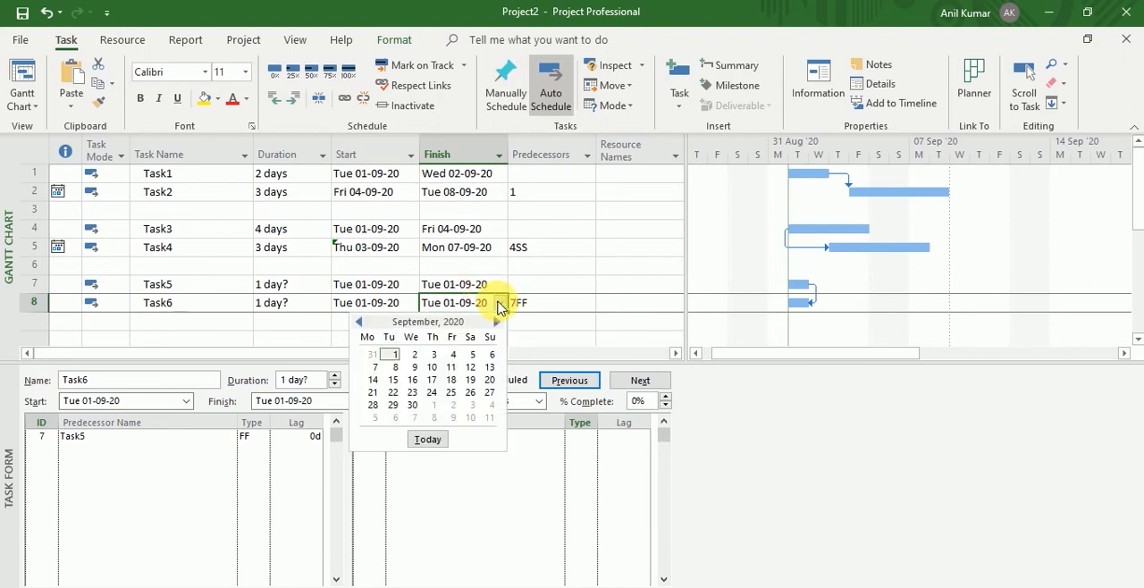
left_click(435, 356)
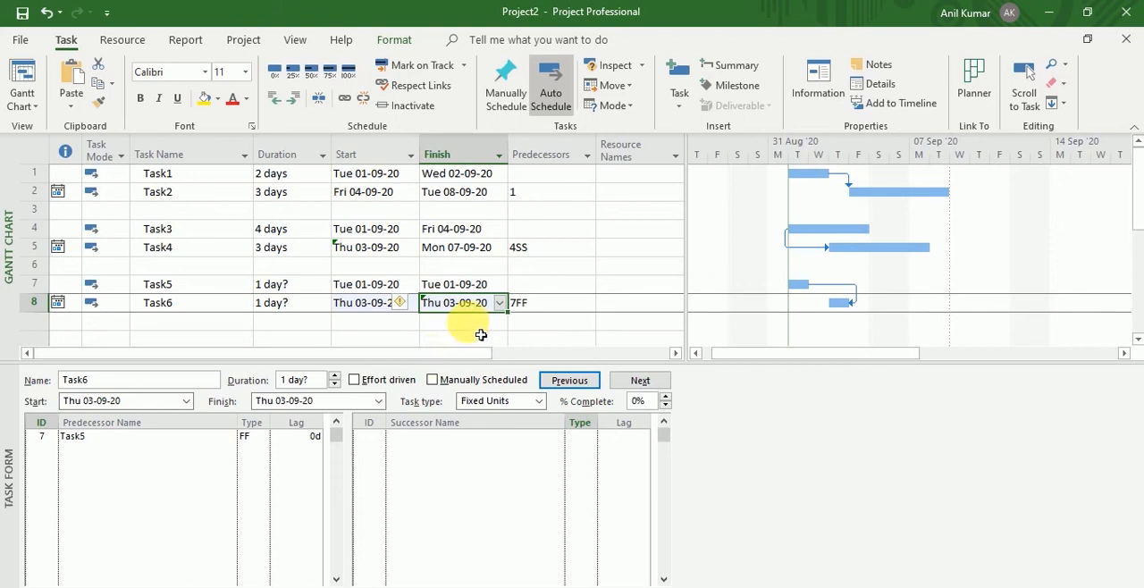
key("Return")
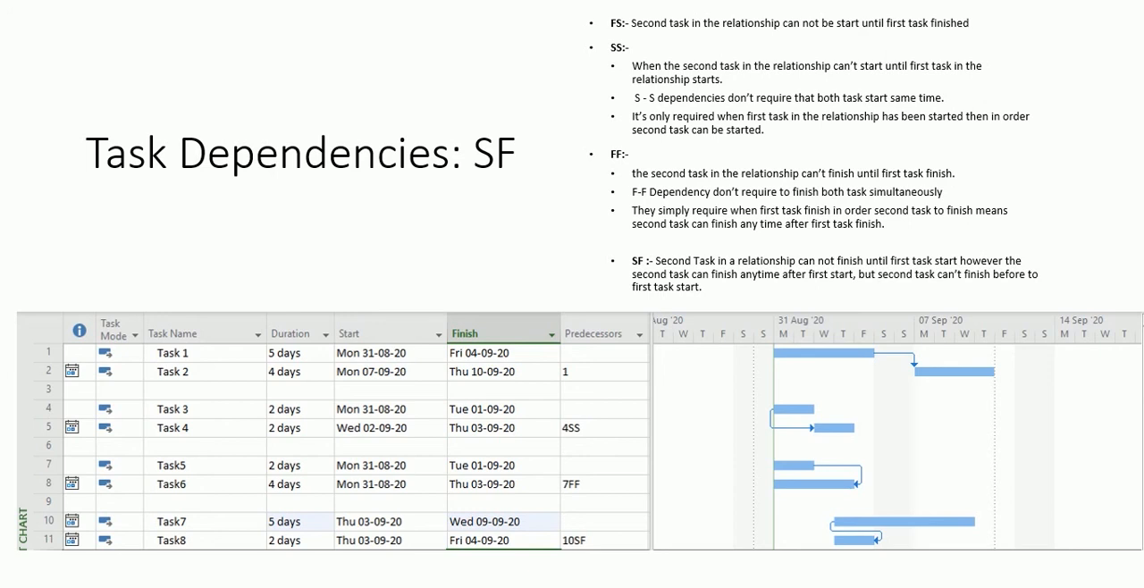
Switch back to Project and add Task7 and Task8 below Task6, leaving one blank row and enlarging the task table area.
key("alt+Tab")
key("Tab")
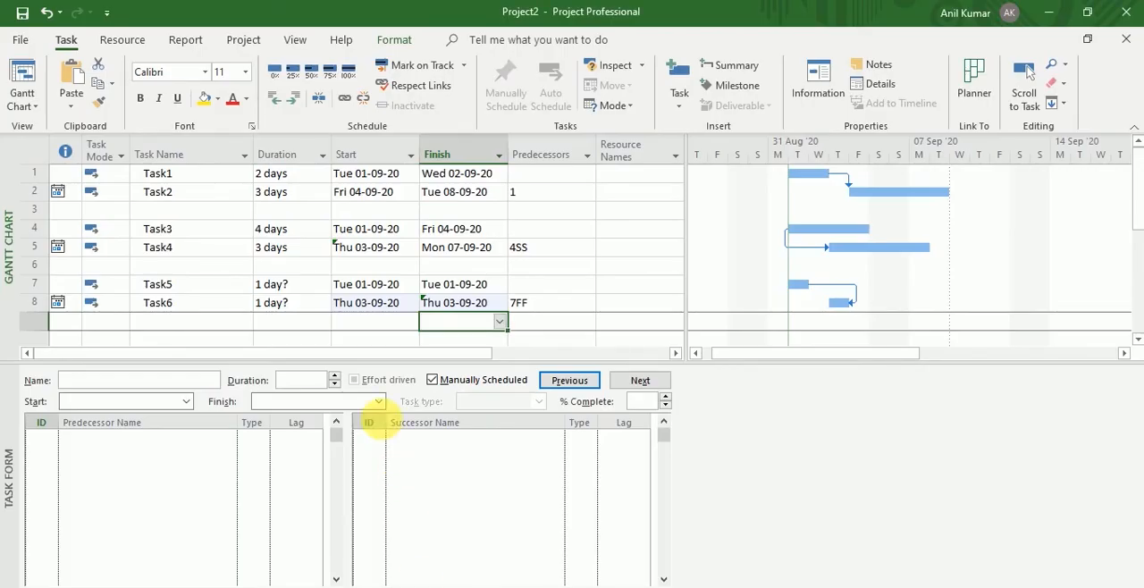
left_click(157, 339)
left_click_drag(697, 363, 709, 414)
type("Task7")
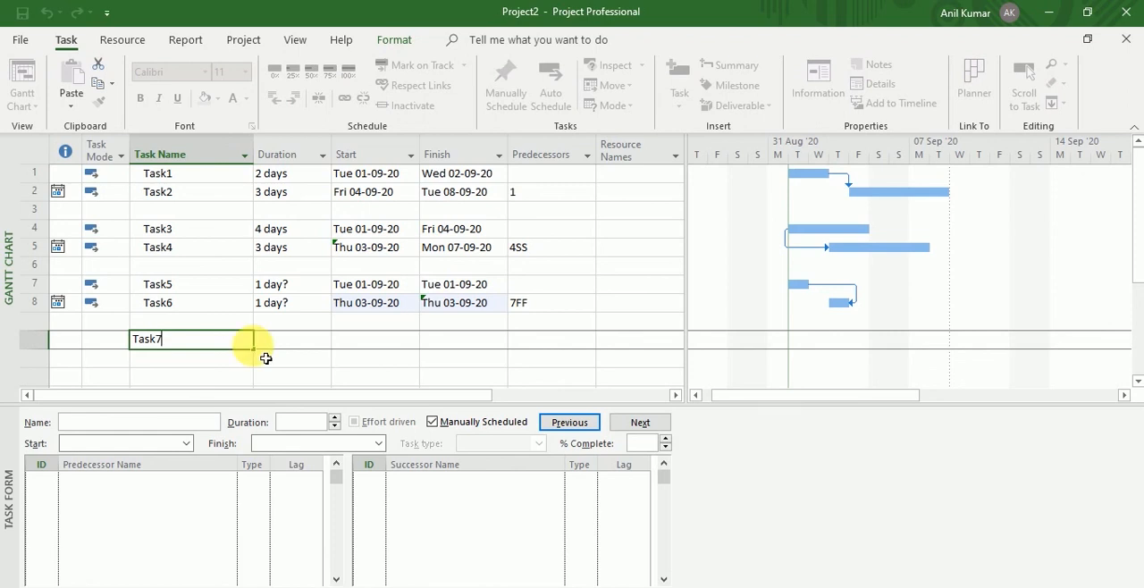
key("Return")
type("Task8")
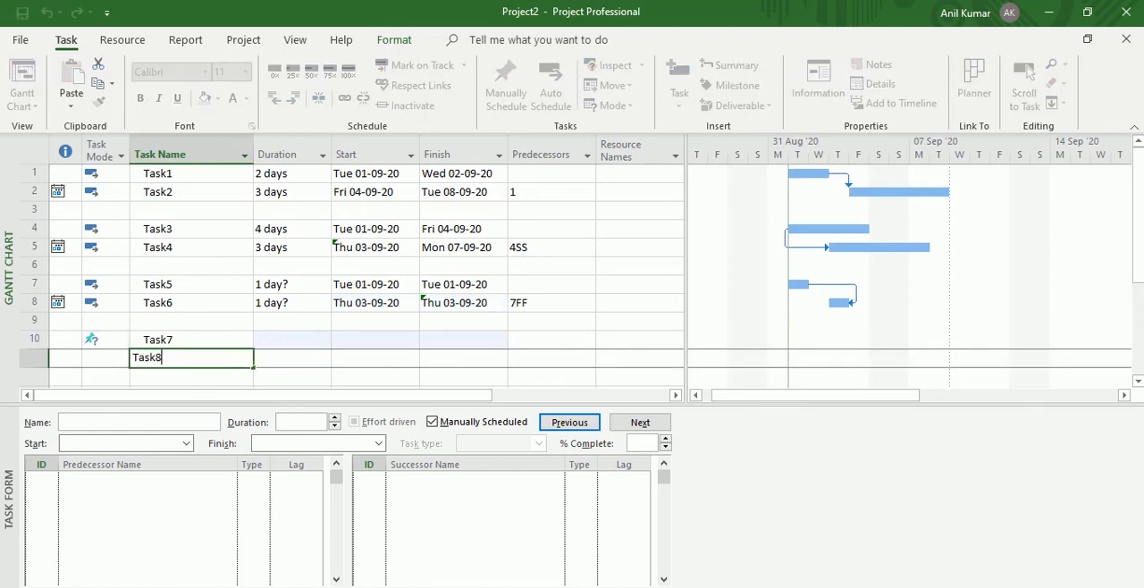
key("Return")
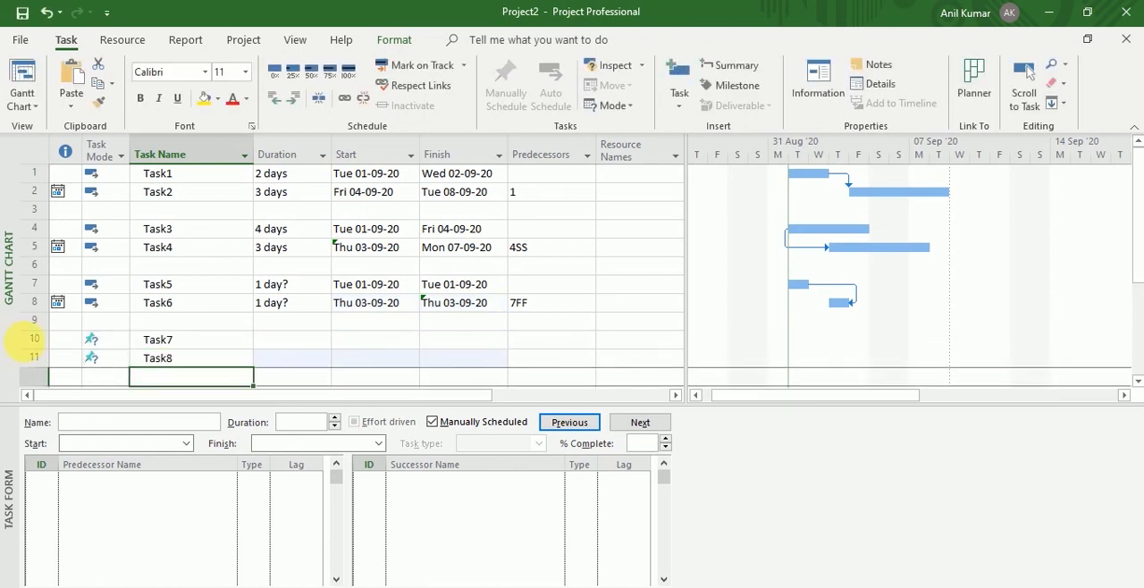
Change Task7 and Task8 to Auto Schedule mode.
left_click(34, 339)
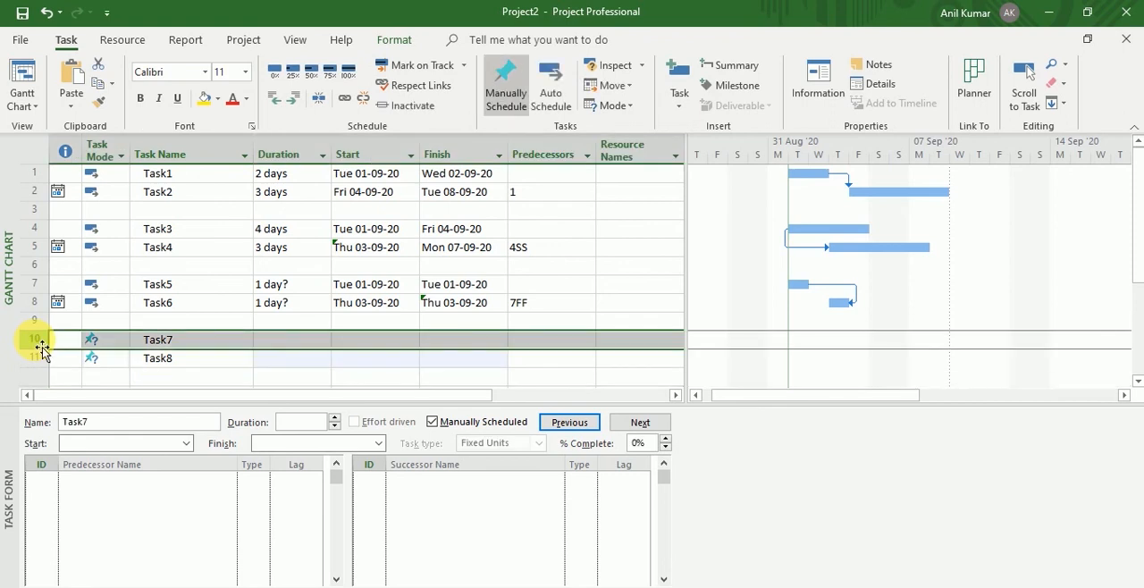
left_click(34, 358, "shift")
left_click(551, 90)
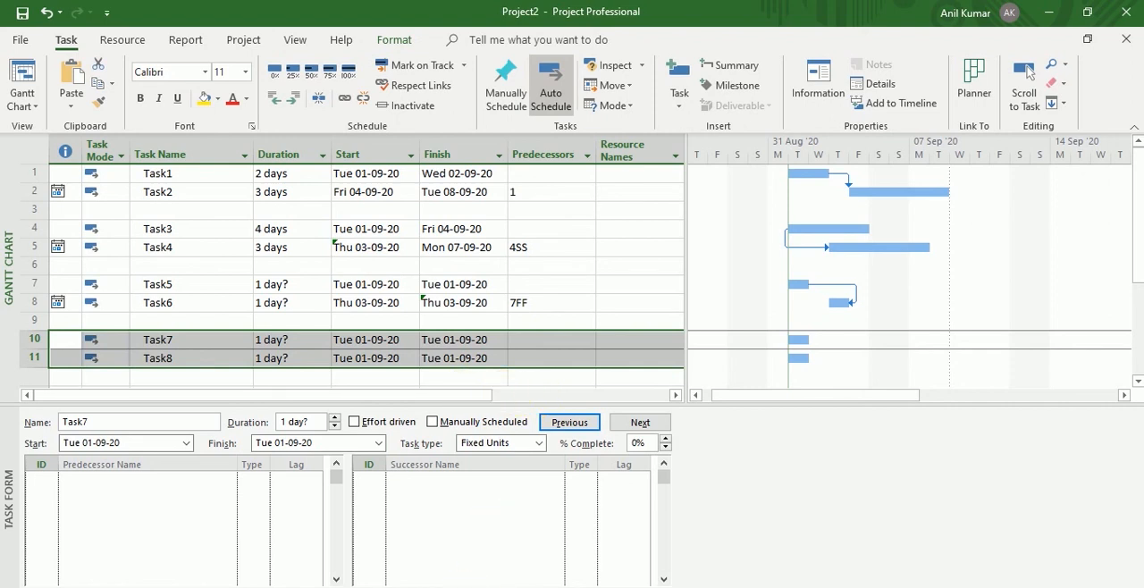
left_click(69, 361)
Link Task8 as Task7's successor with type SF, allowing it to move before the project start date.
left_click(36, 341)
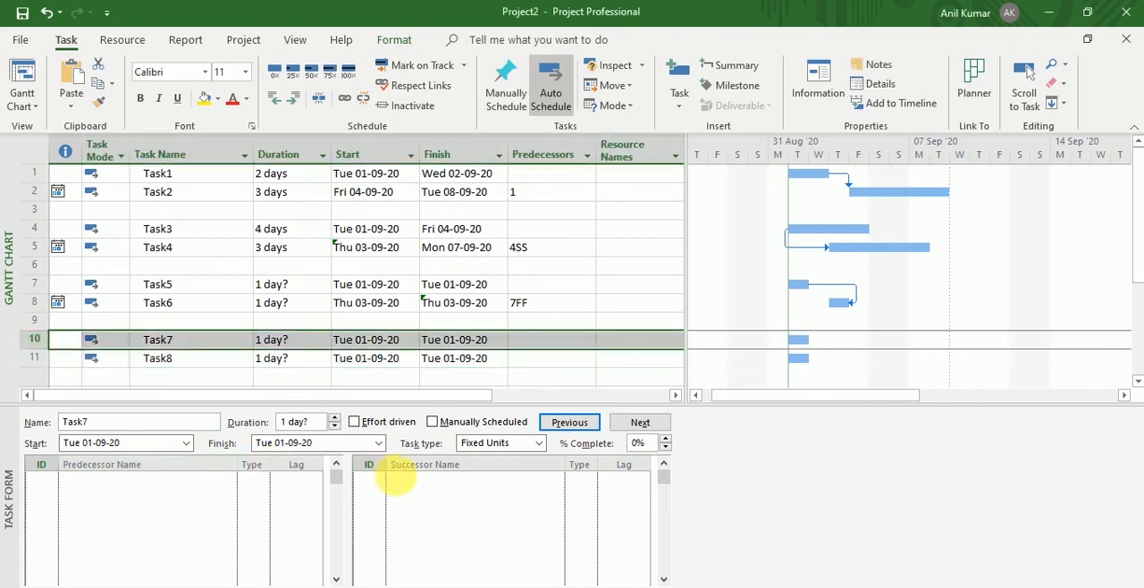
left_click(416, 487)
left_click(556, 480)
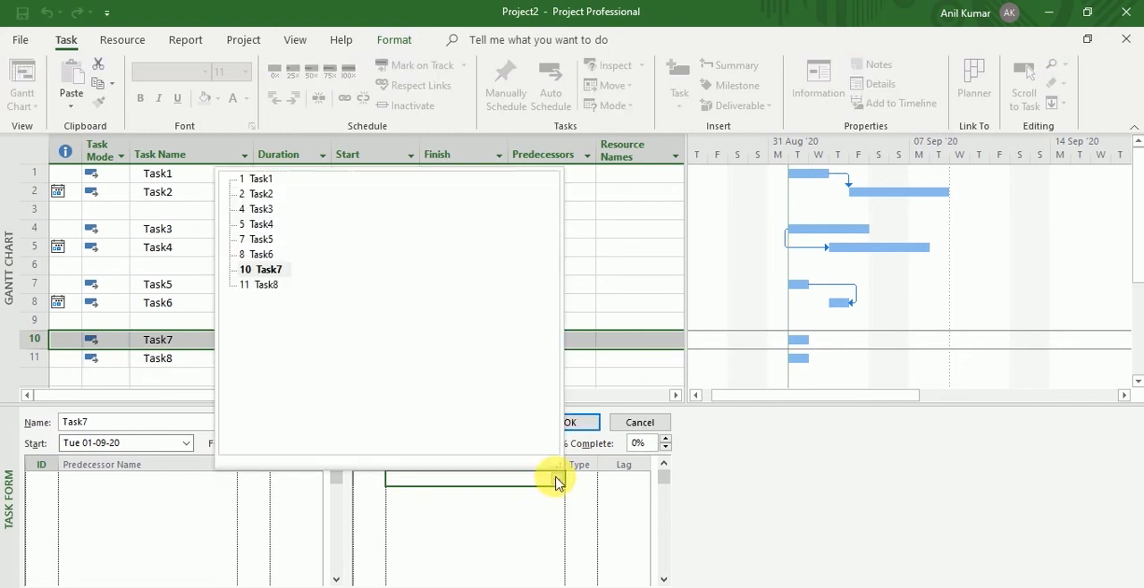
left_click(272, 286)
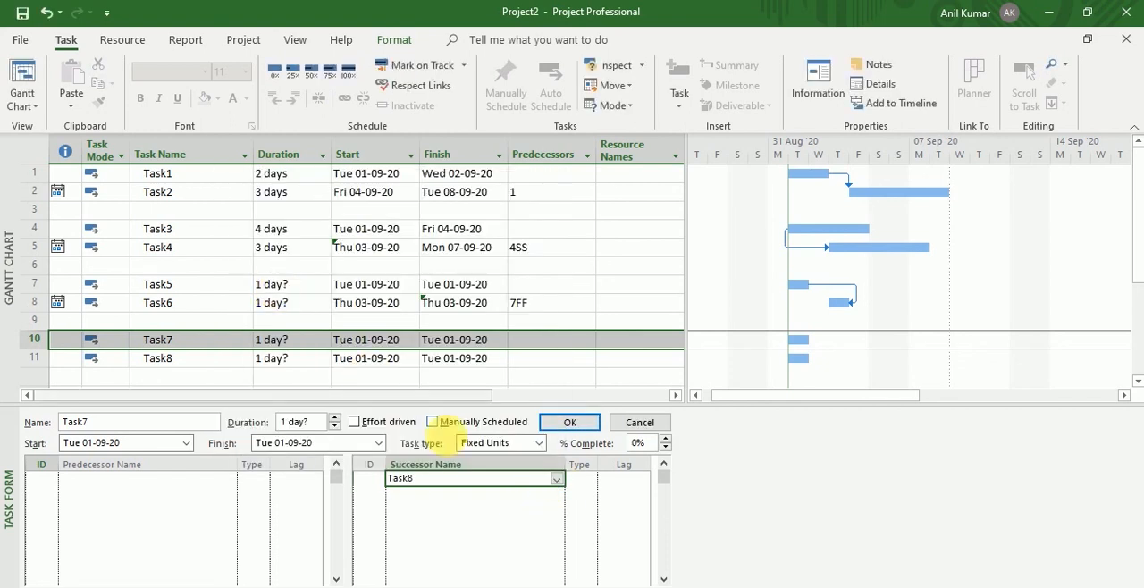
left_click(590, 481)
left_click(590, 481)
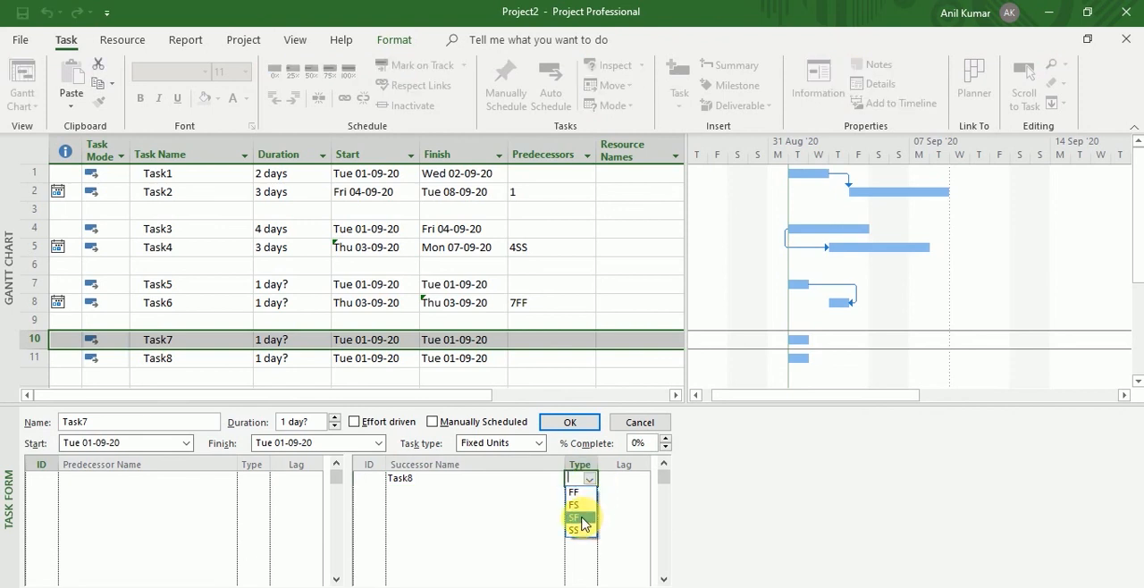
left_click(582, 519)
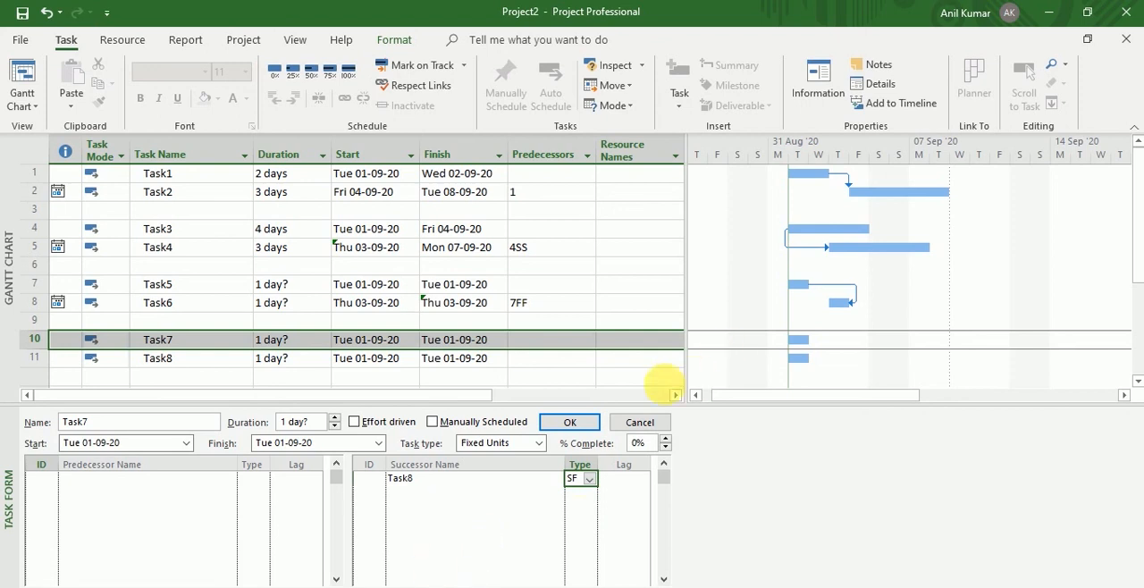
left_click(591, 429)
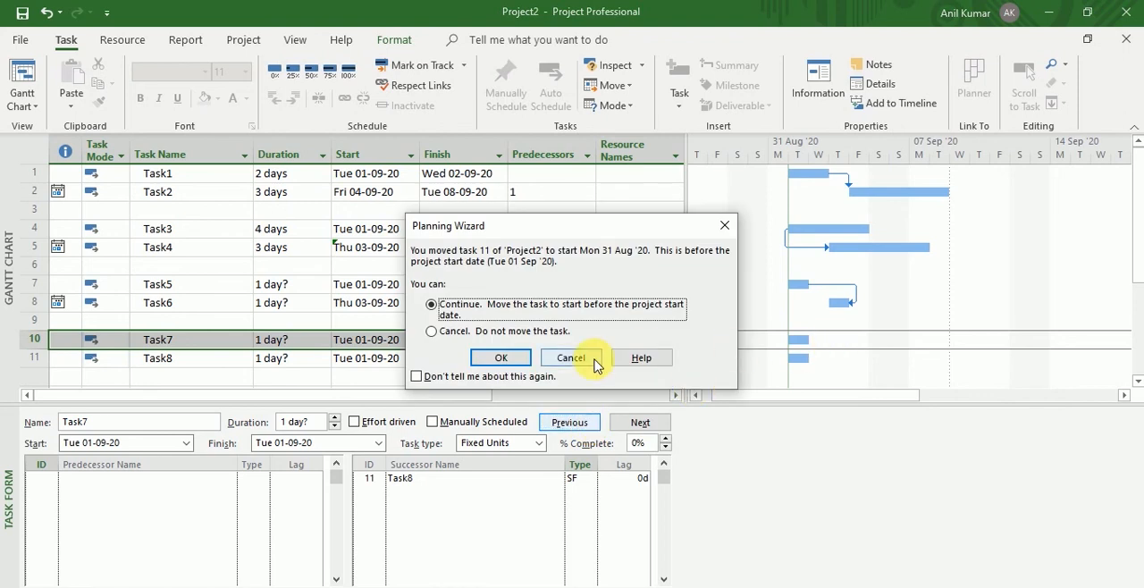
left_click(515, 364)
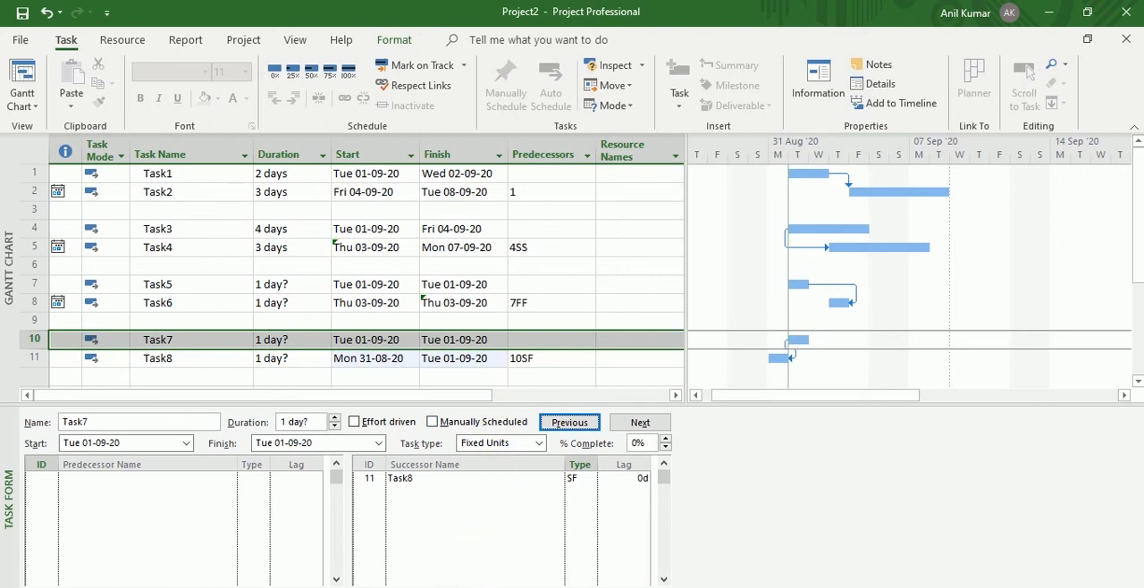
Compare Task7's start date with Task8's finish date in the task table.
left_click(438, 361)
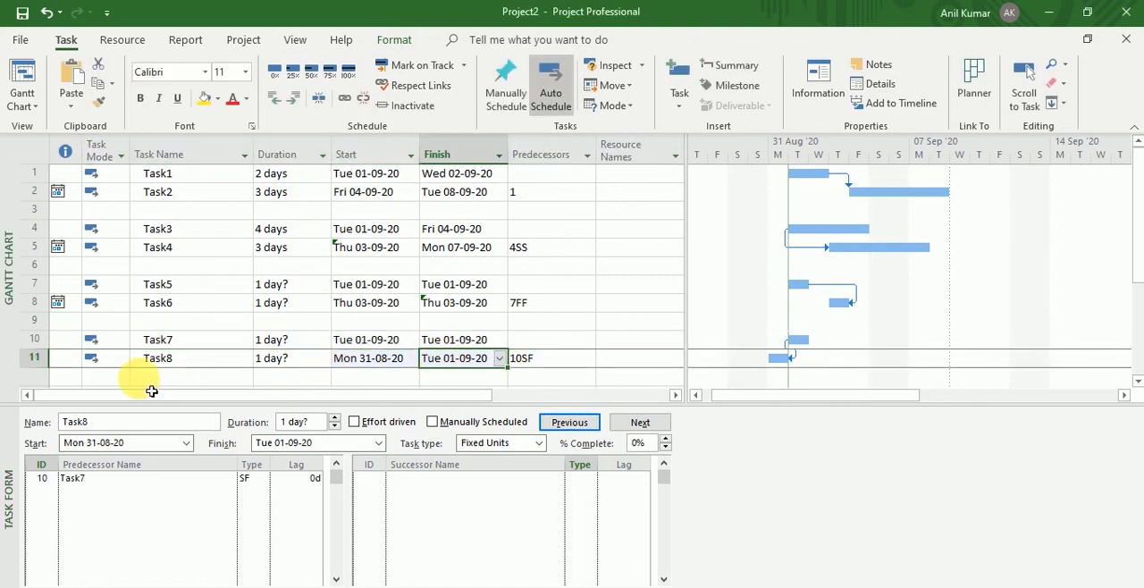
left_click(37, 361)
left_click(40, 342)
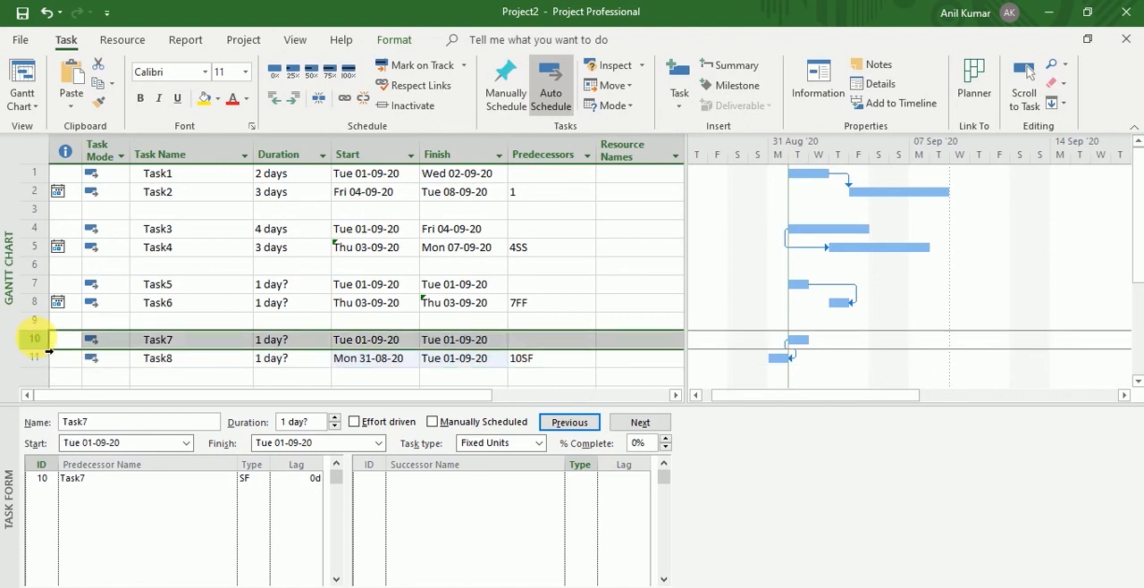
left_click(366, 341)
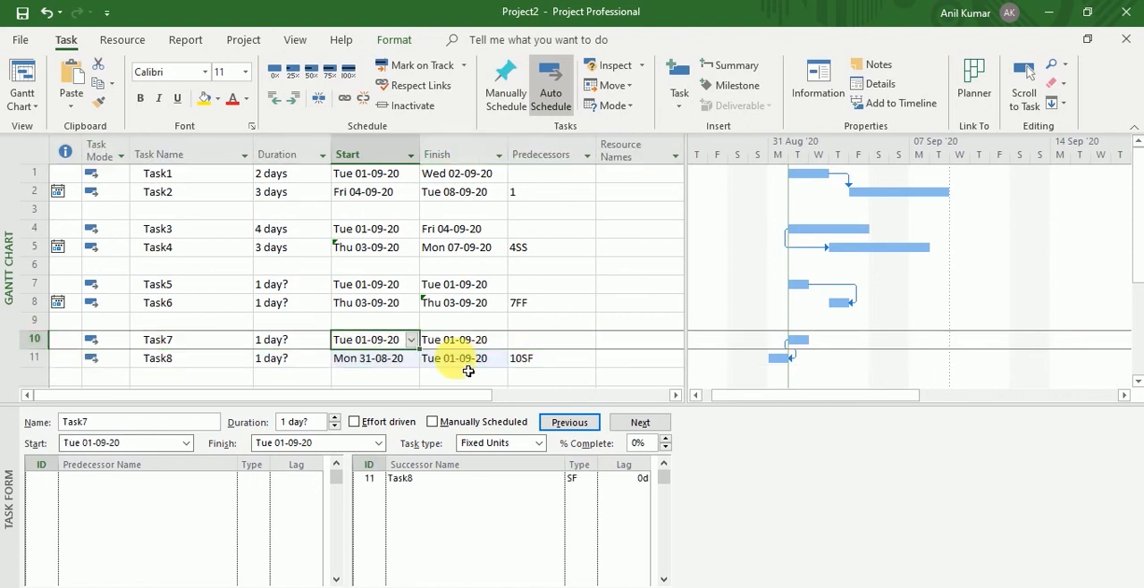
left_click(465, 362)
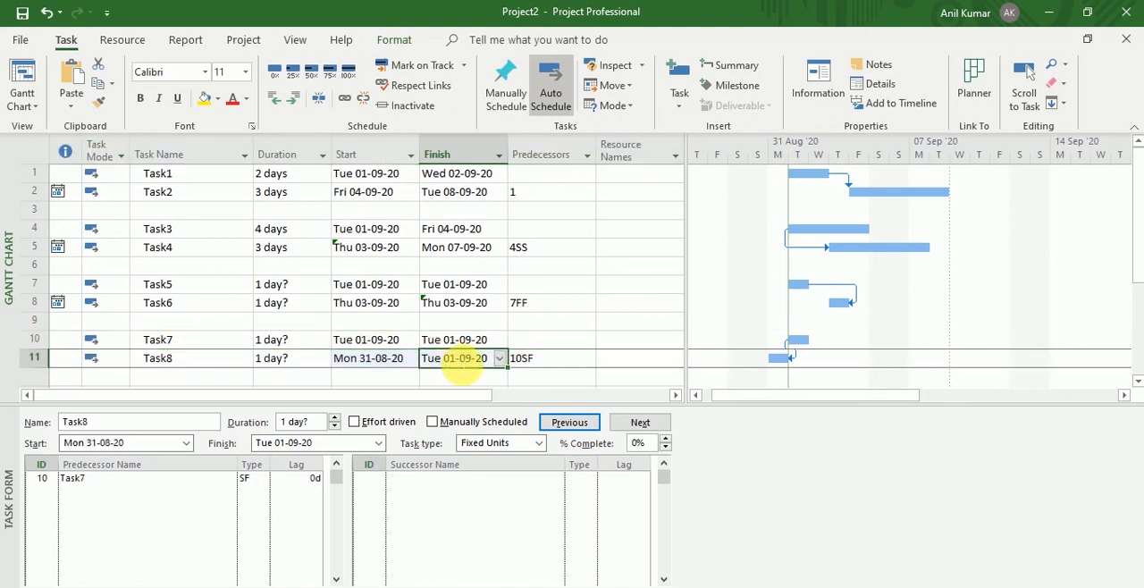
left_click(405, 343)
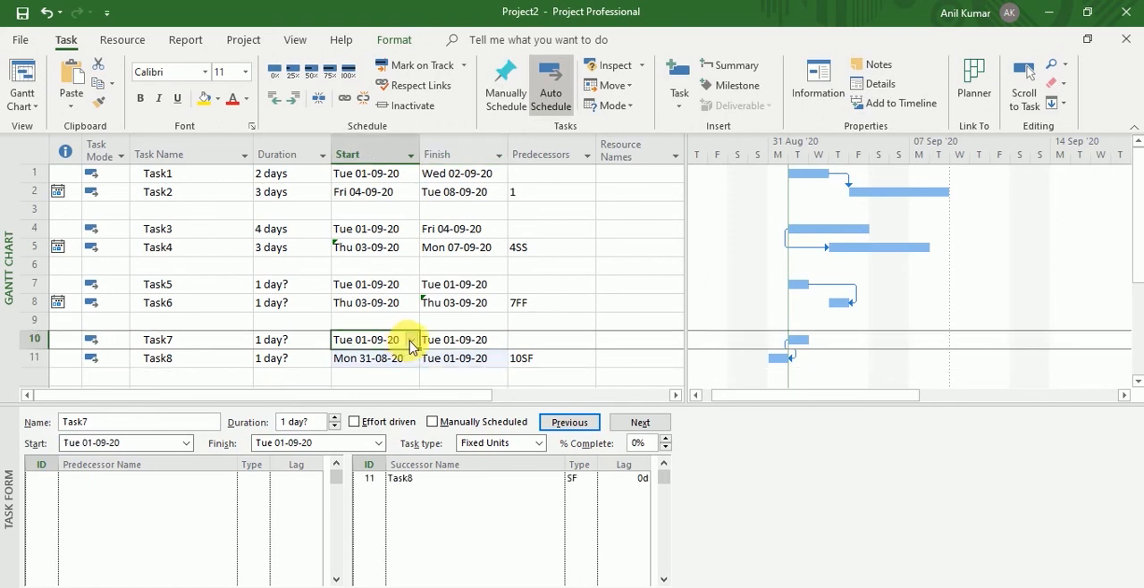
Set Task8's finish date to Thu 03-09-20.
left_click(492, 362)
left_click(499, 358)
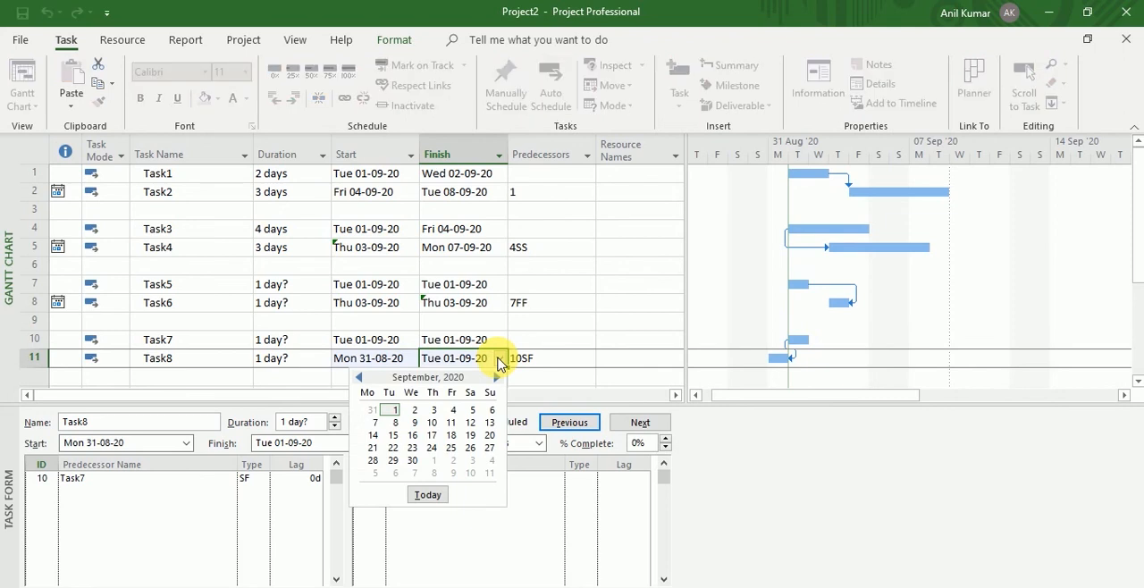
left_click(433, 412)
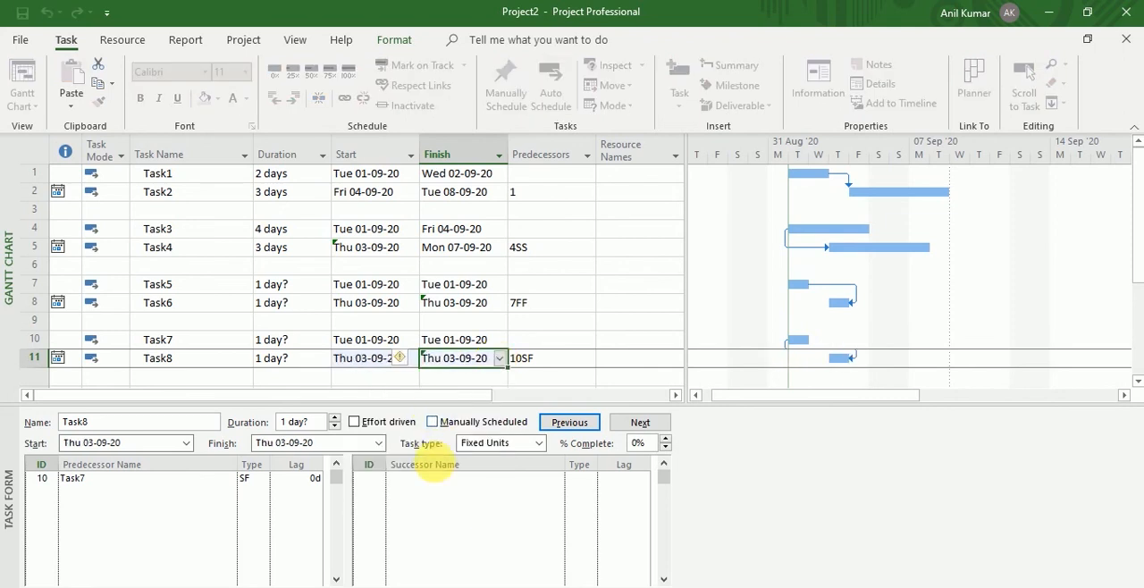
left_click(494, 383)
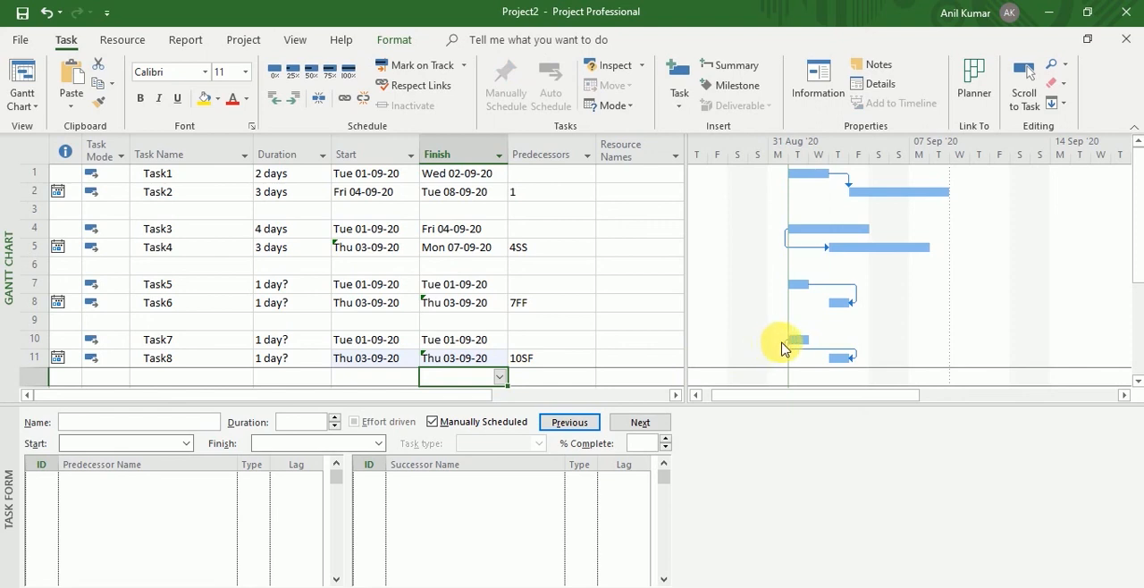